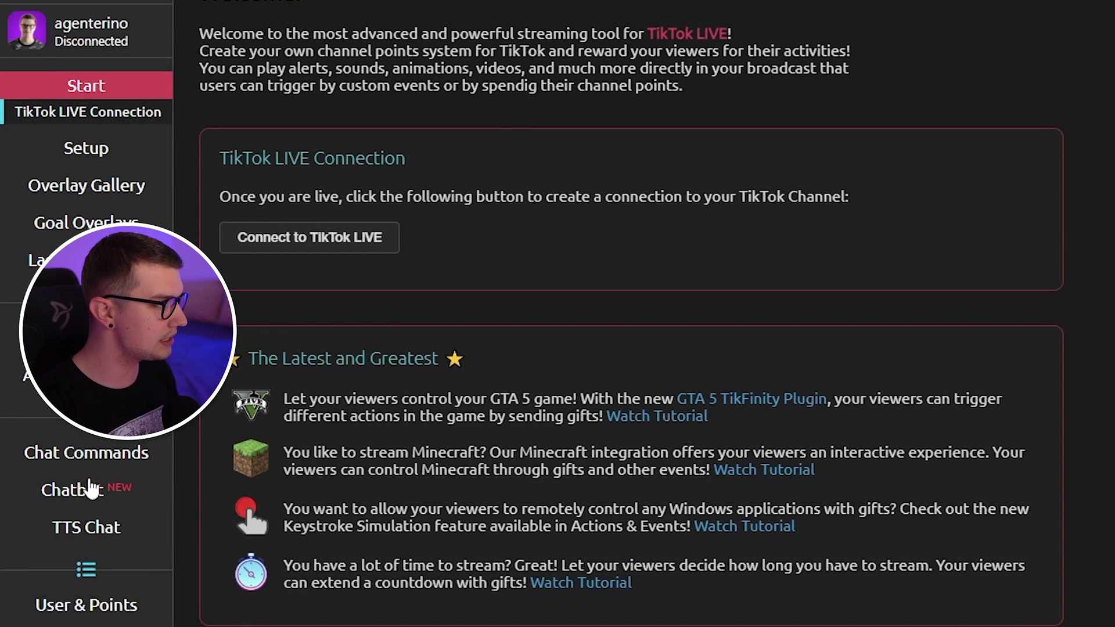
Go to the Text-to-Speech Chat settings and show the TTS language choices.
{"action": "left_click", "coordinate": [79, 539]}
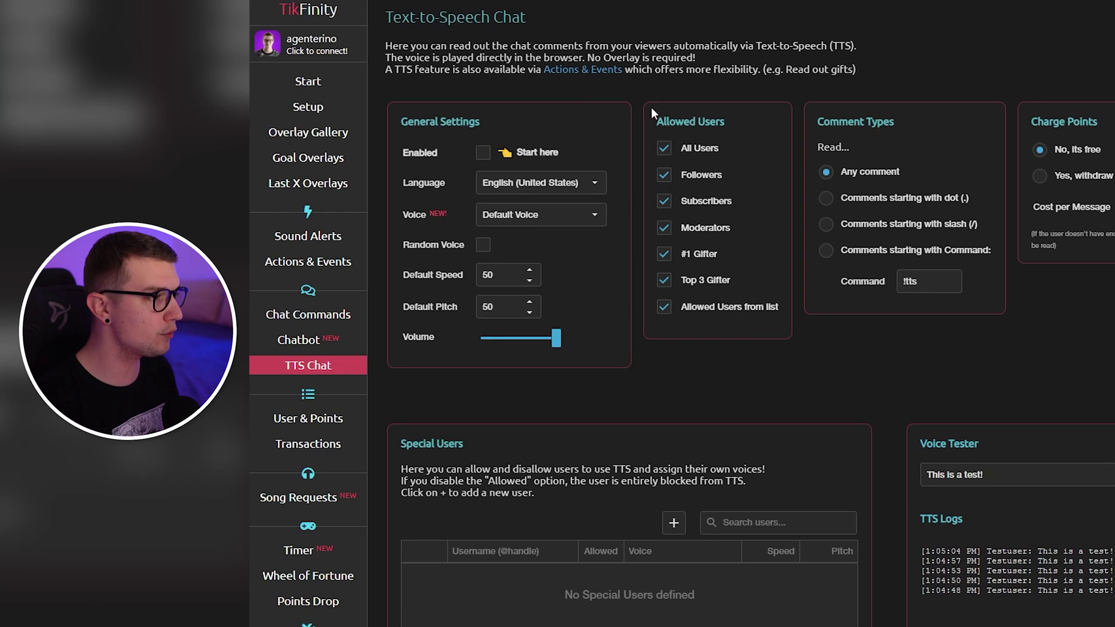
{"action": "left_click", "coordinate": [664, 154]}
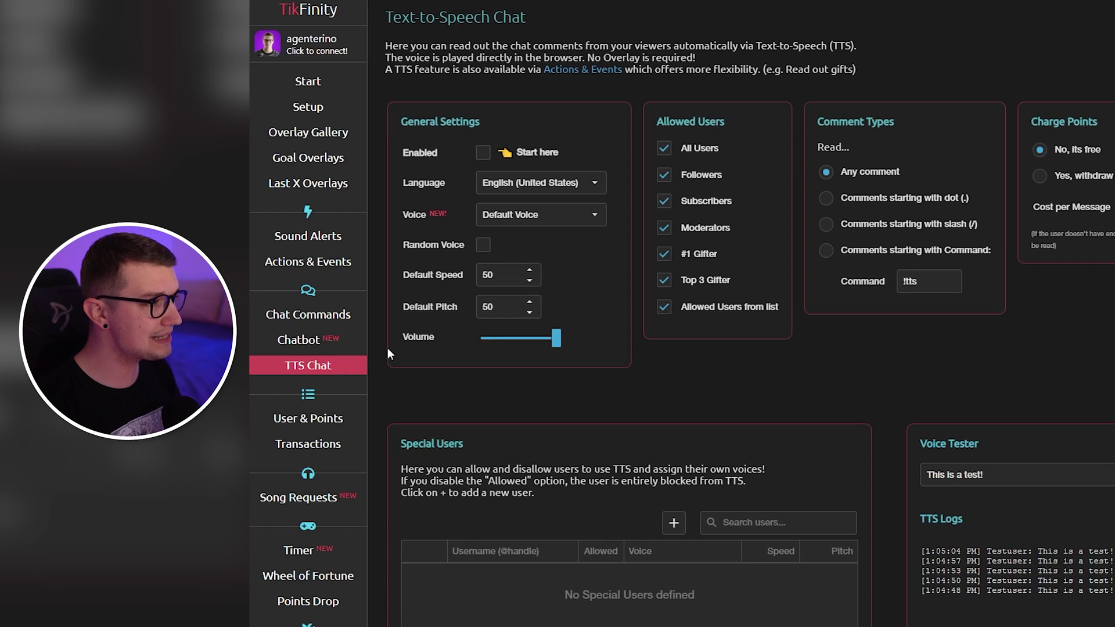
{"action": "left_click", "coordinate": [577, 190]}
{"action": "scroll", "coordinate": [540, 392], "scroll_direction": "up", "scroll_amount": 1}
{"action": "scroll", "coordinate": [531, 453], "scroll_direction": "down", "scroll_amount": 3}
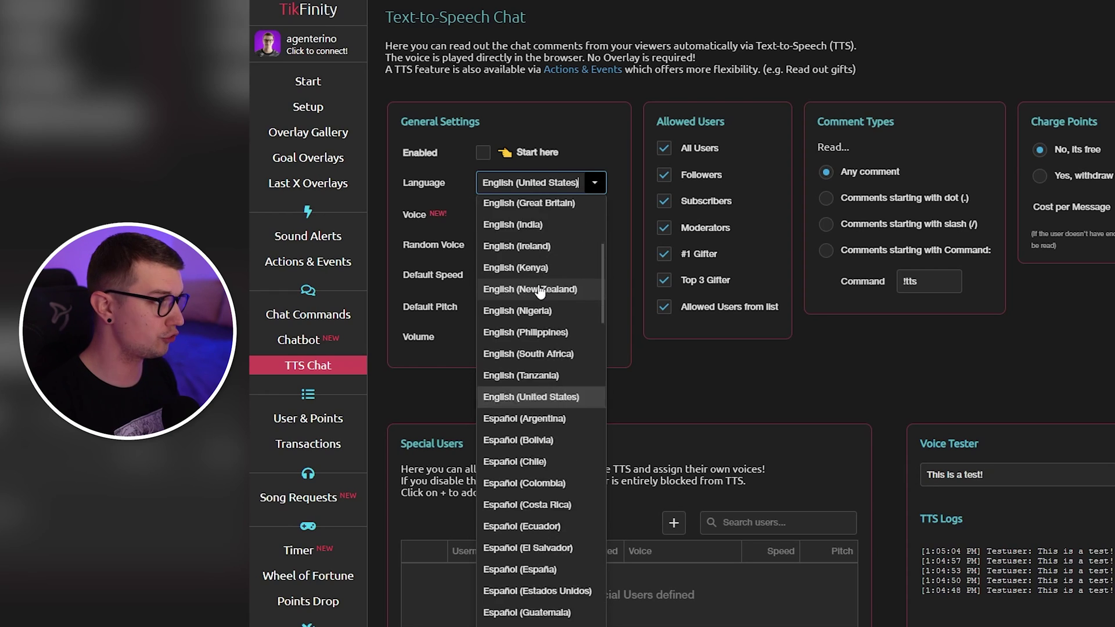
{"action": "scroll", "coordinate": [521, 531], "scroll_direction": "up", "scroll_amount": 2}
{"action": "scroll", "coordinate": [528, 436], "scroll_direction": "down", "scroll_amount": 3}
{"action": "scroll", "coordinate": [528, 430], "scroll_direction": "down", "scroll_amount": 3}
{"action": "scroll", "coordinate": [529, 423], "scroll_direction": "down", "scroll_amount": 3}
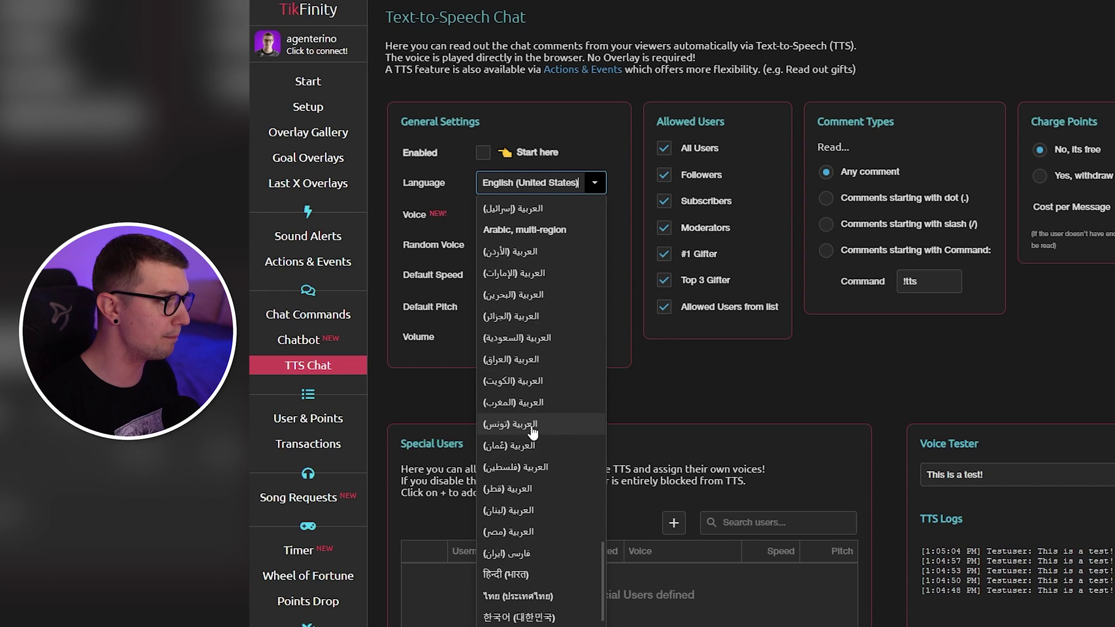
{"action": "scroll", "coordinate": [522, 348], "scroll_direction": "down", "scroll_amount": 2}
{"action": "left_click", "coordinate": [656, 386]}
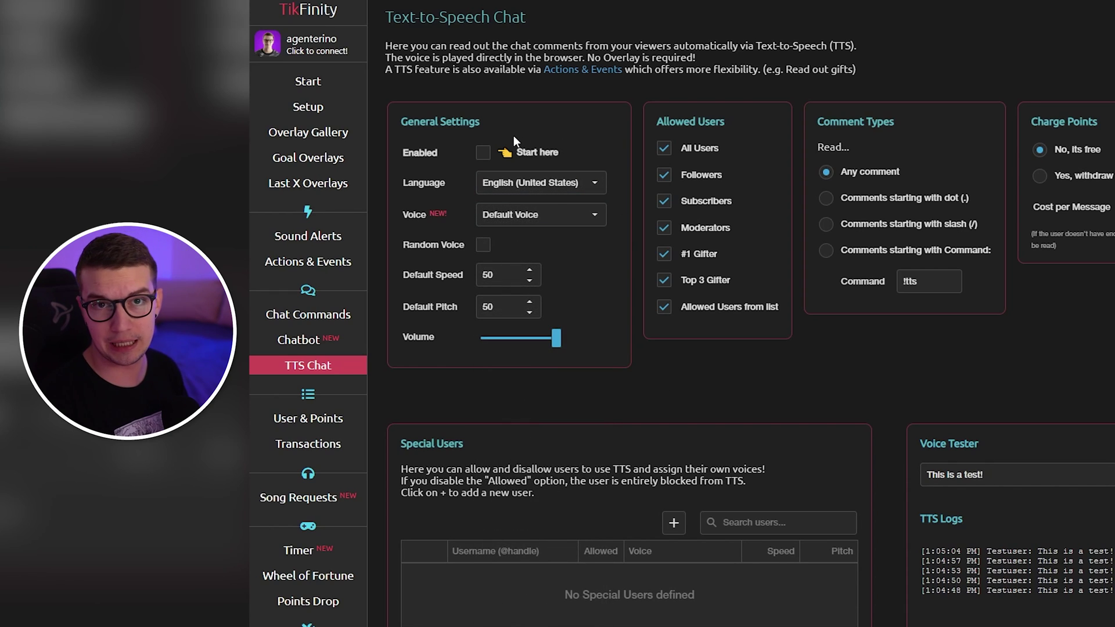
{"action": "left_click", "coordinate": [523, 214]}
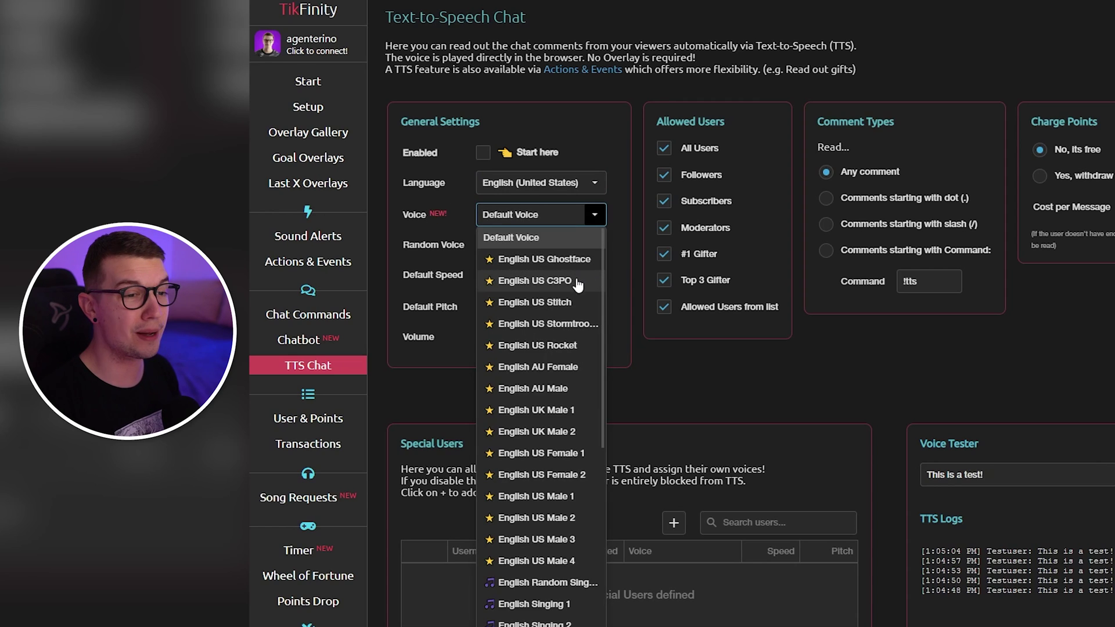
{"action": "scroll", "coordinate": [572, 313], "scroll_direction": "down", "scroll_amount": 2}
{"action": "scroll", "coordinate": [562, 326], "scroll_direction": "down", "scroll_amount": 3}
{"action": "scroll", "coordinate": [547, 349], "scroll_direction": "down", "scroll_amount": 1}
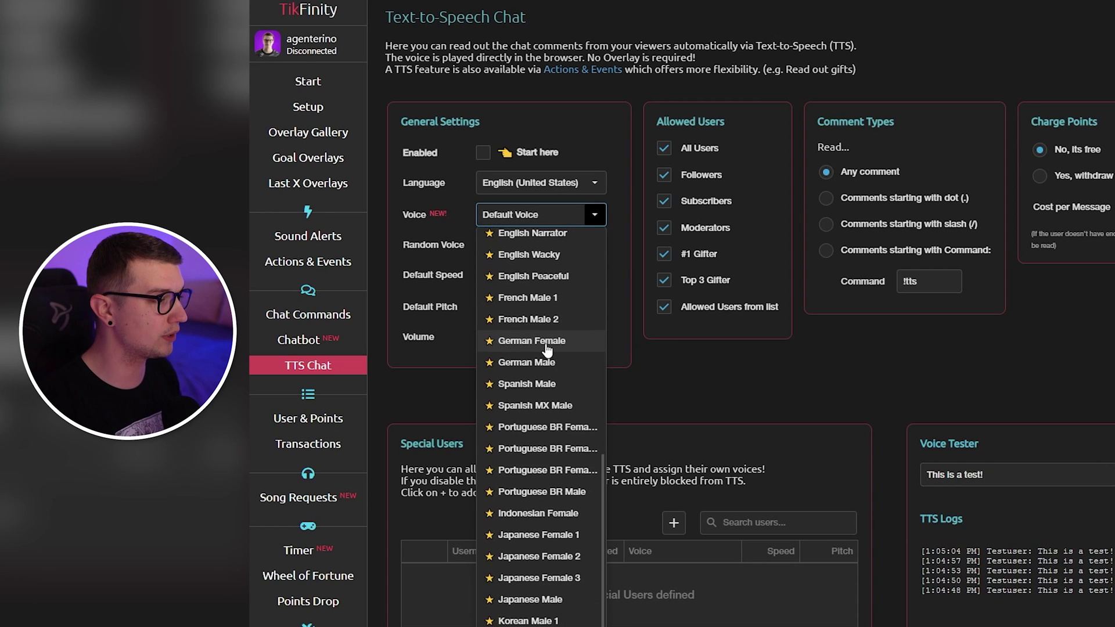
{"action": "scroll", "coordinate": [552, 340], "scroll_direction": "up", "scroll_amount": 2}
{"action": "scroll", "coordinate": [551, 338], "scroll_direction": "up", "scroll_amount": 5}
{"action": "left_click", "coordinate": [593, 215]}
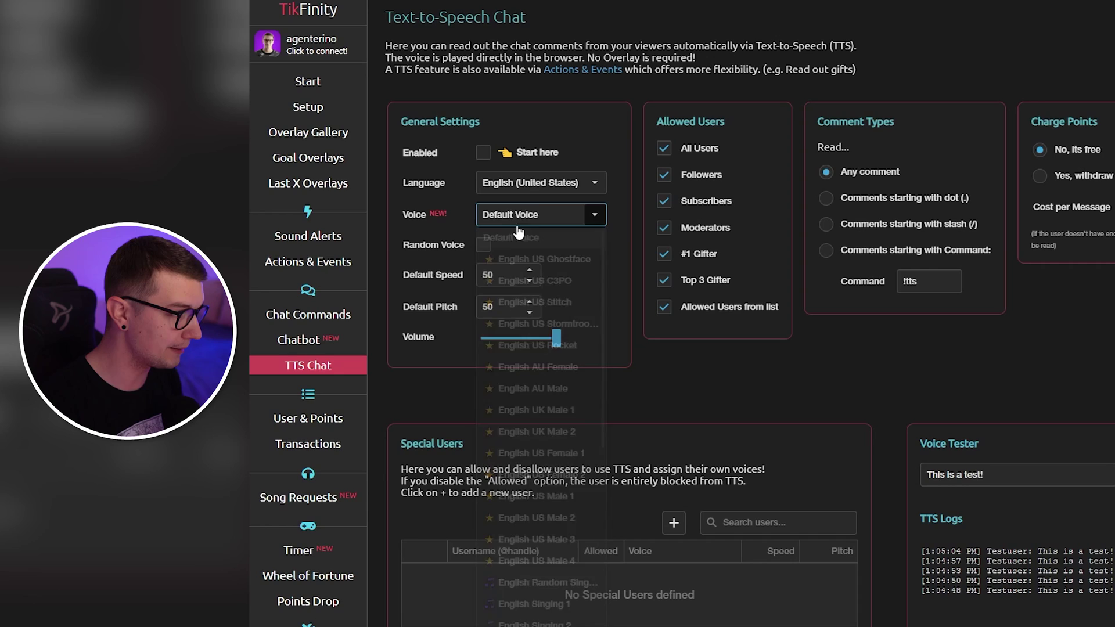
{"action": "left_click", "coordinate": [531, 218]}
{"action": "left_click", "coordinate": [467, 255]}
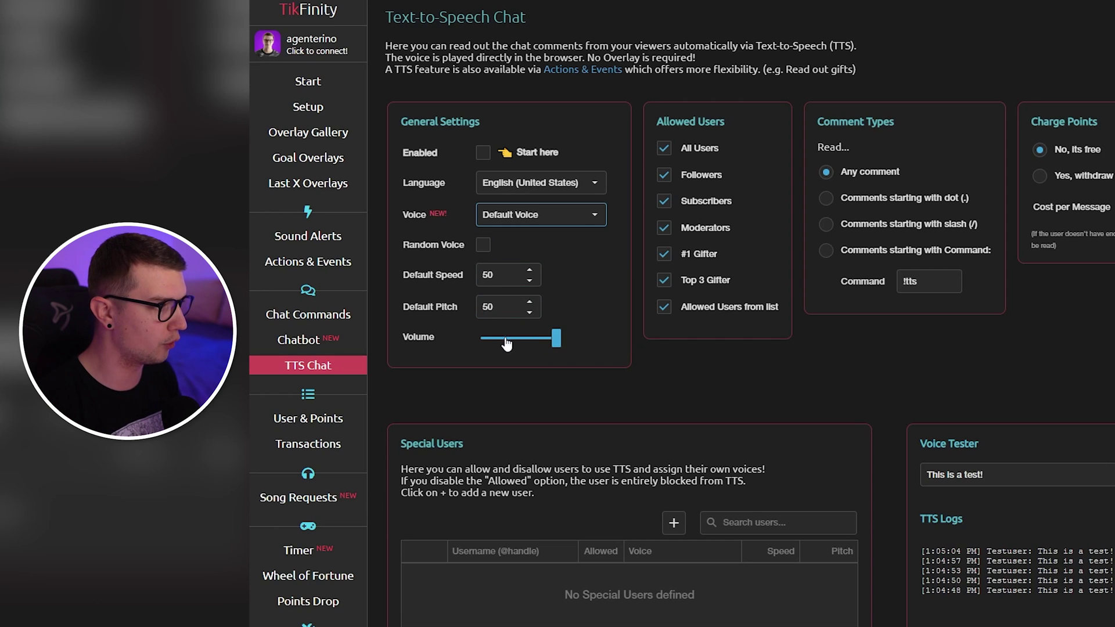
{"action": "scroll", "coordinate": [463, 388], "scroll_direction": "down", "scroll_amount": 1}
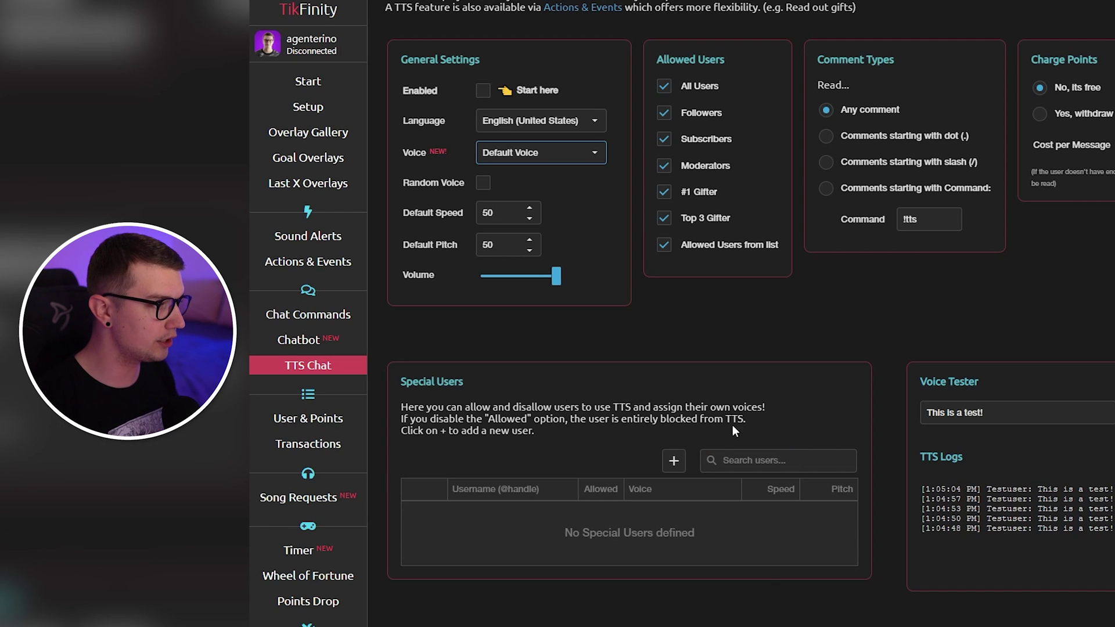
{"action": "scroll", "coordinate": [464, 381], "scroll_direction": "down", "scroll_amount": 5}
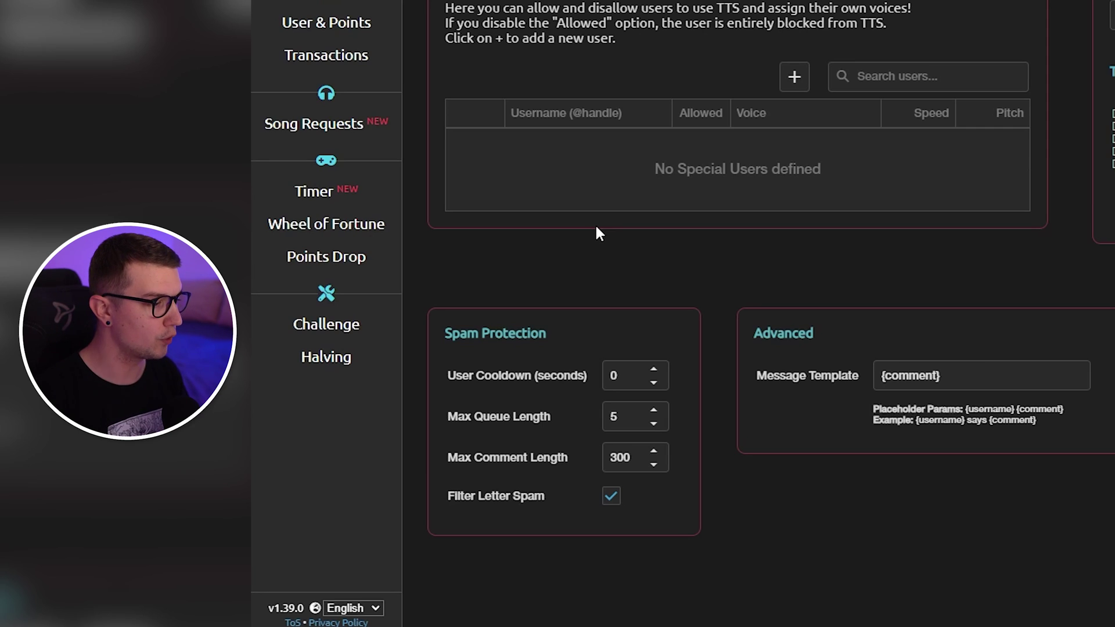
{"action": "scroll", "coordinate": [1017, 43], "scroll_direction": "up", "scroll_amount": 1}
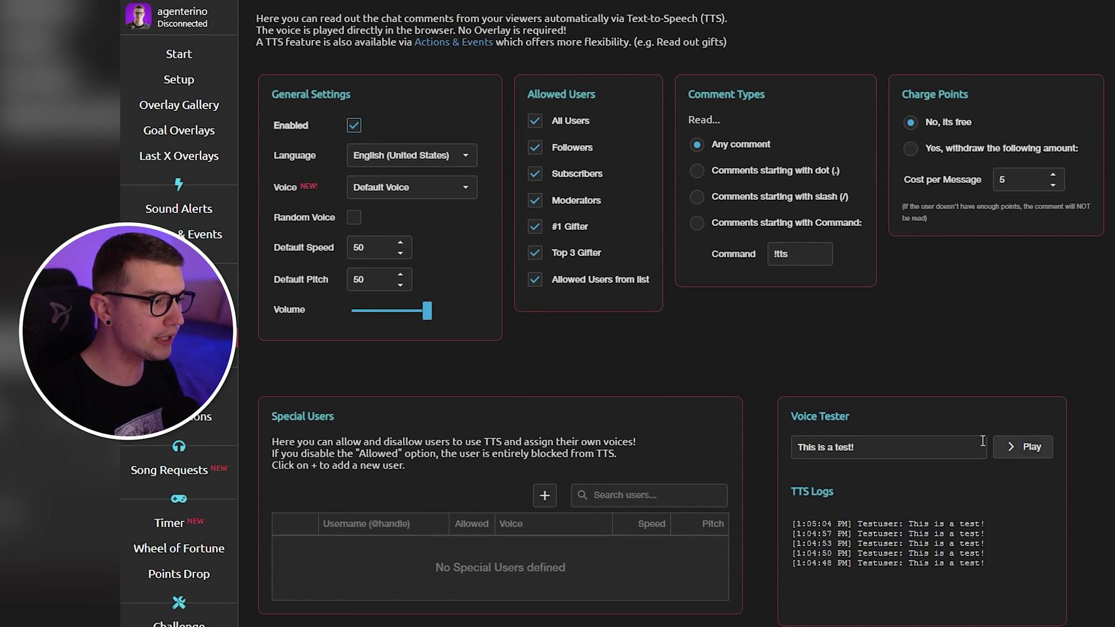
Play the Voice Tester sentence and try the English US Stitch voice.
{"action": "left_click", "coordinate": [1027, 450]}
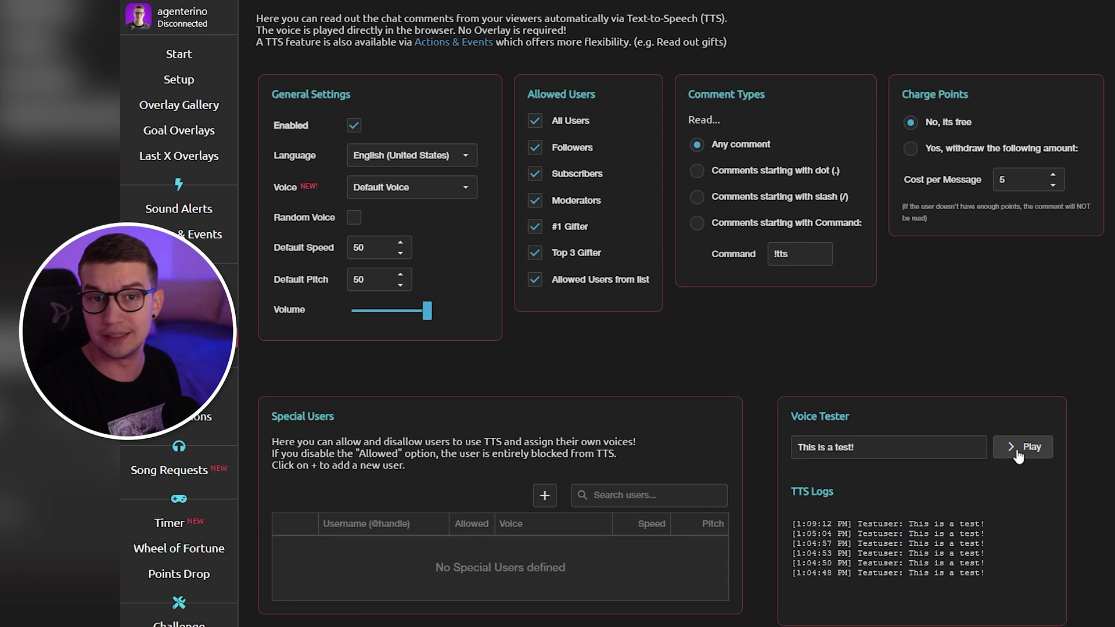
{"action": "left_click", "coordinate": [465, 186]}
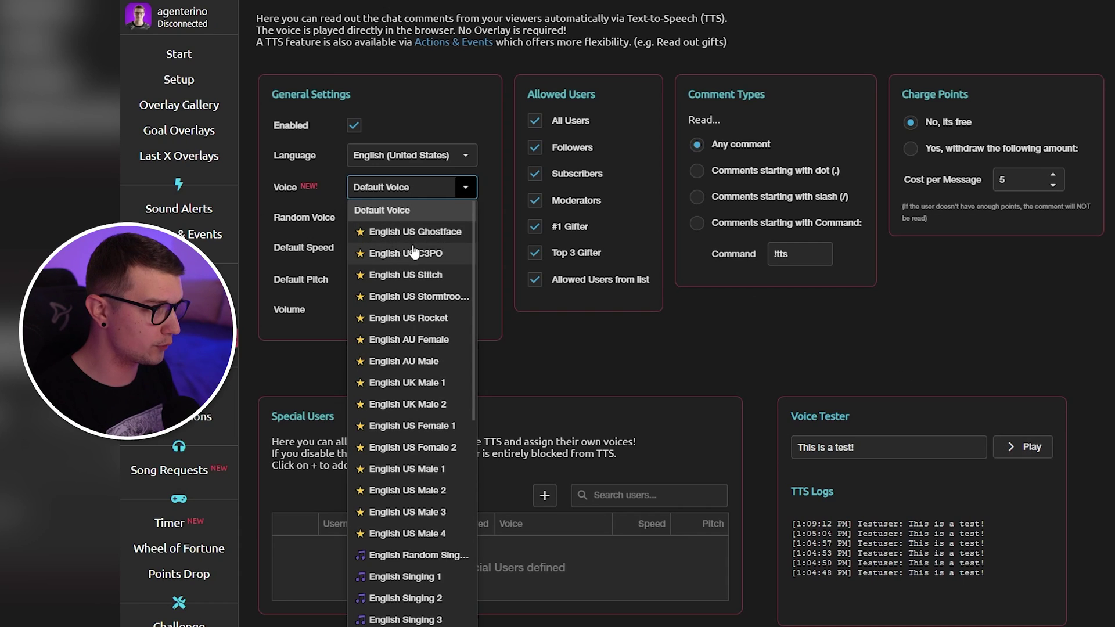
{"action": "left_click", "coordinate": [437, 277]}
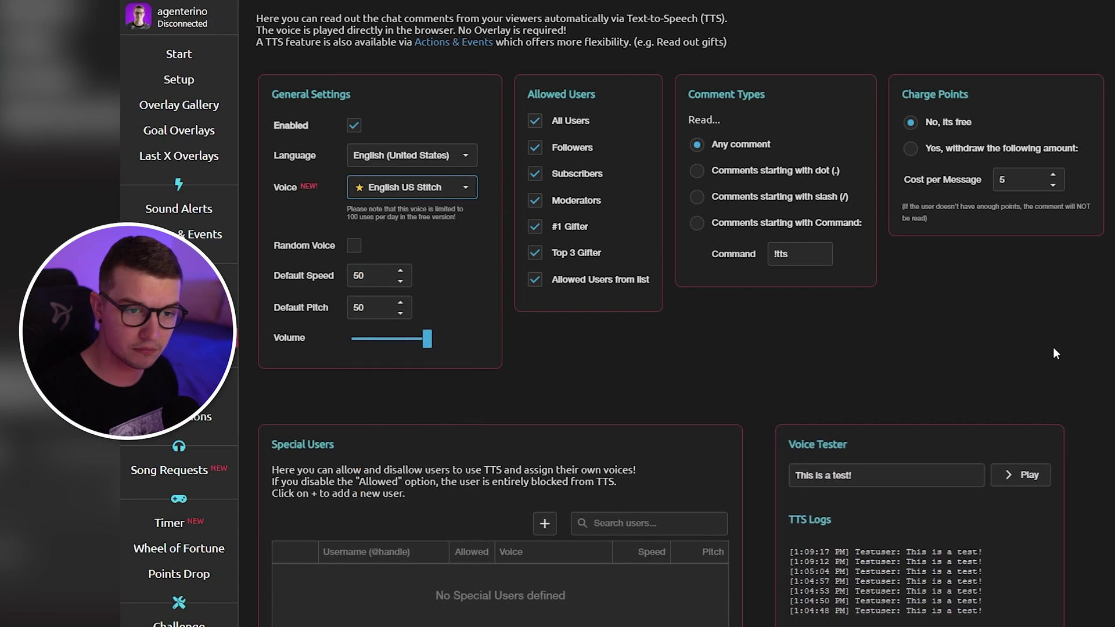
{"action": "left_click", "coordinate": [507, 233]}
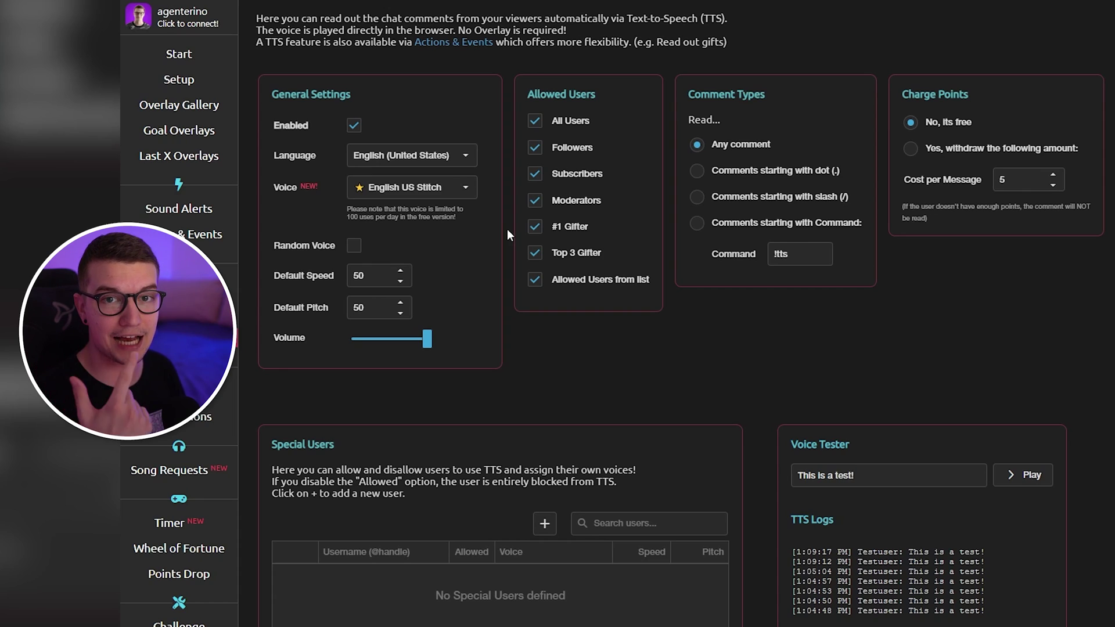
Try the English Singing 1 voice, then return to Default Voice.
{"action": "left_click", "coordinate": [465, 187]}
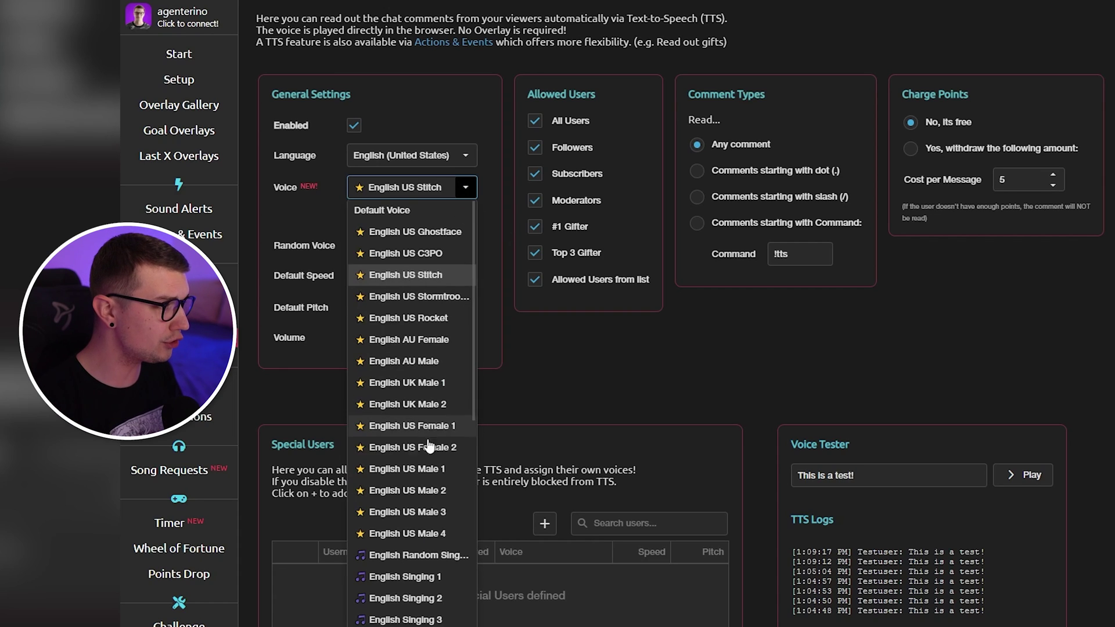
{"action": "left_click", "coordinate": [404, 511]}
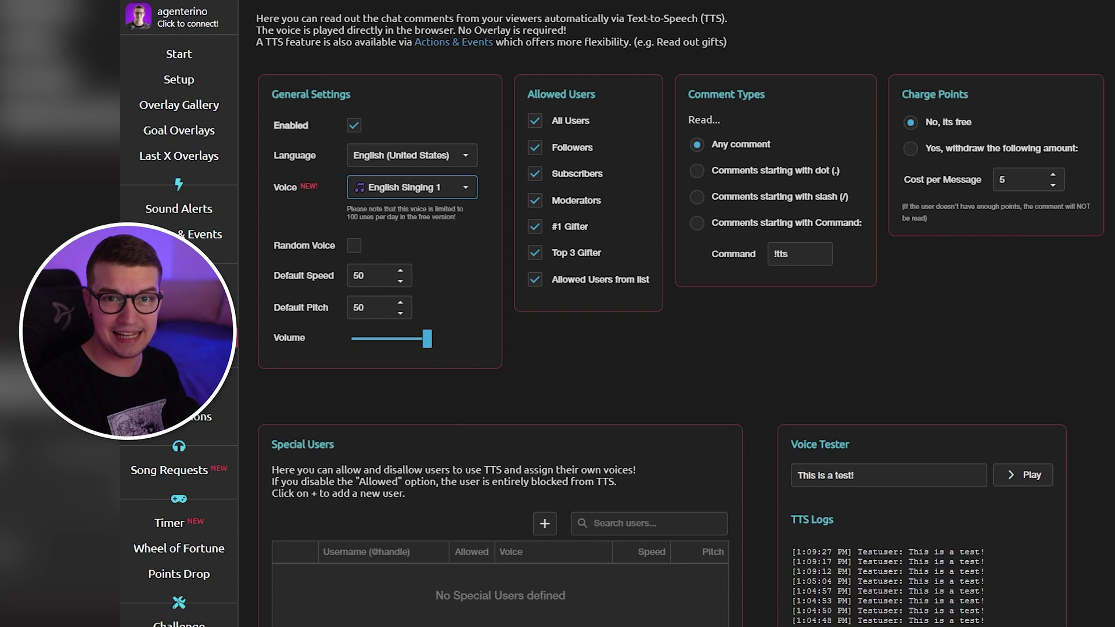
{"action": "left_click", "coordinate": [465, 187]}
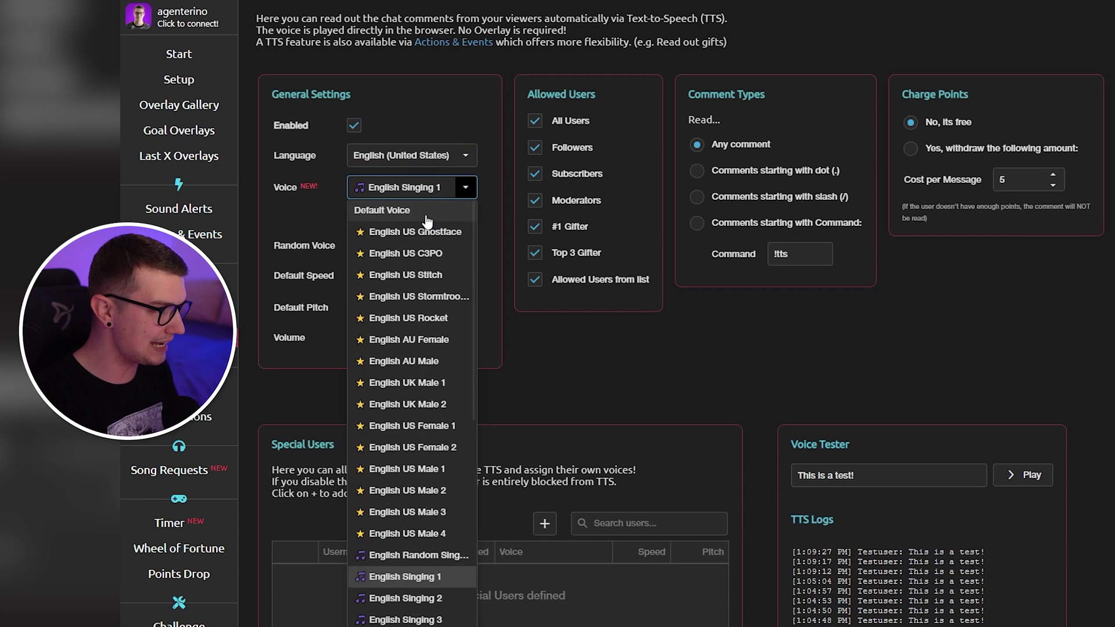
{"action": "left_click", "coordinate": [427, 212]}
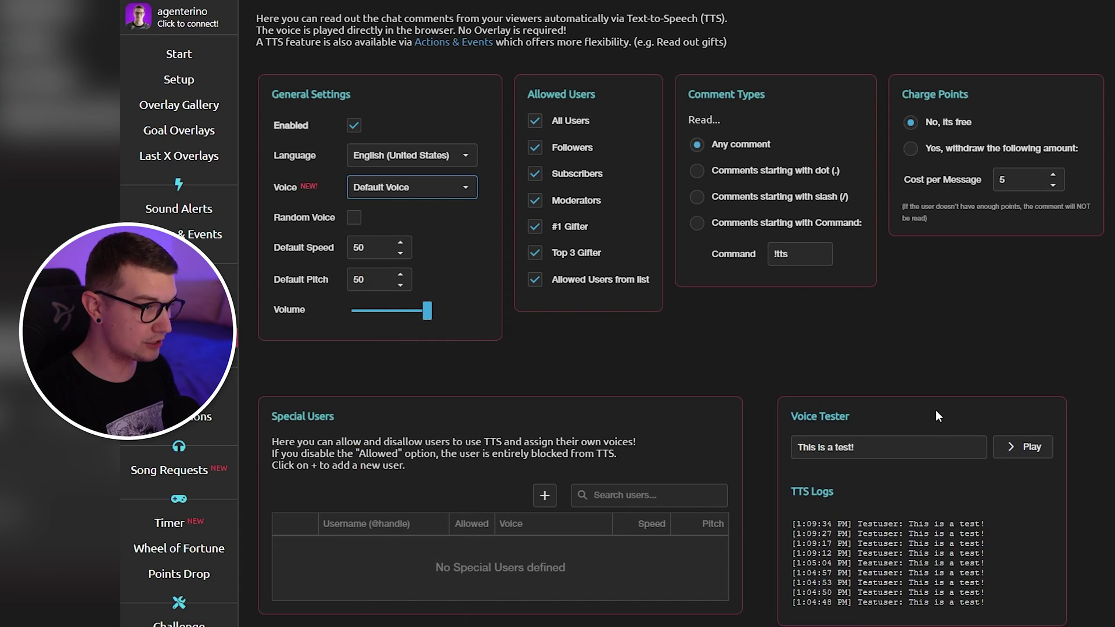